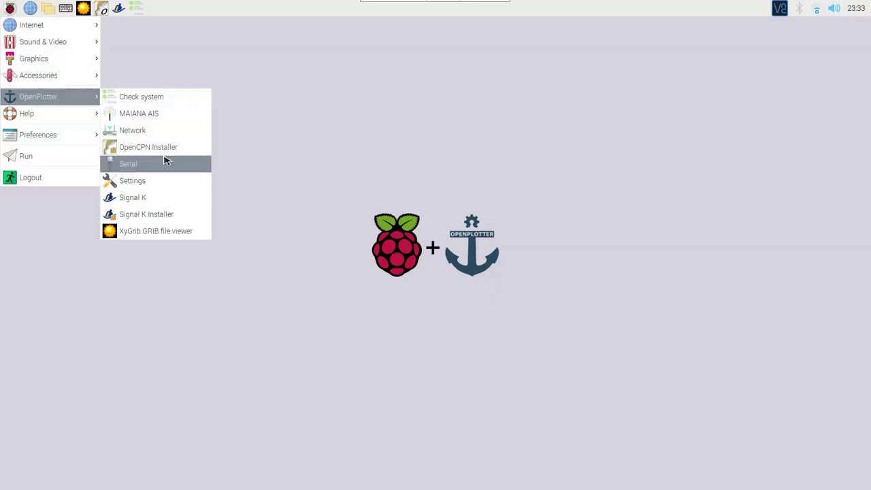
Refresh the OpenPlotter apps list to show versions and open the Serial tool.
{"action": "left_click", "coordinate": [171, 186]}
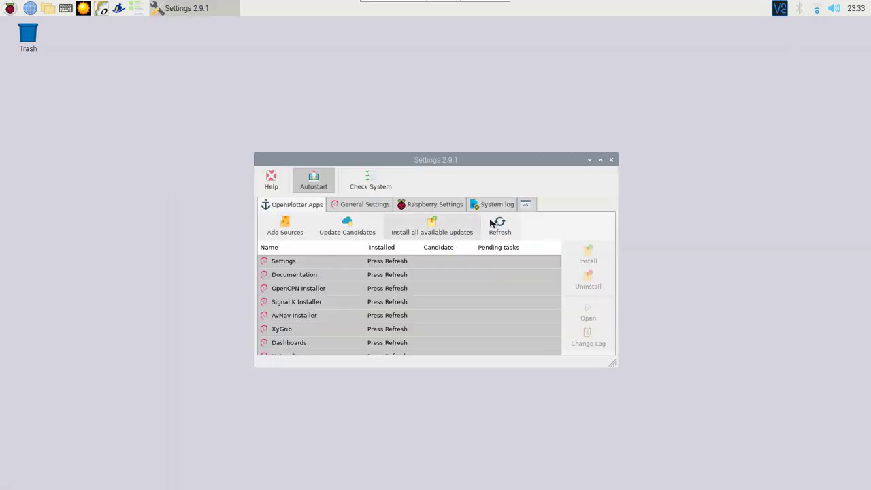
{"action": "left_click", "coordinate": [499, 224]}
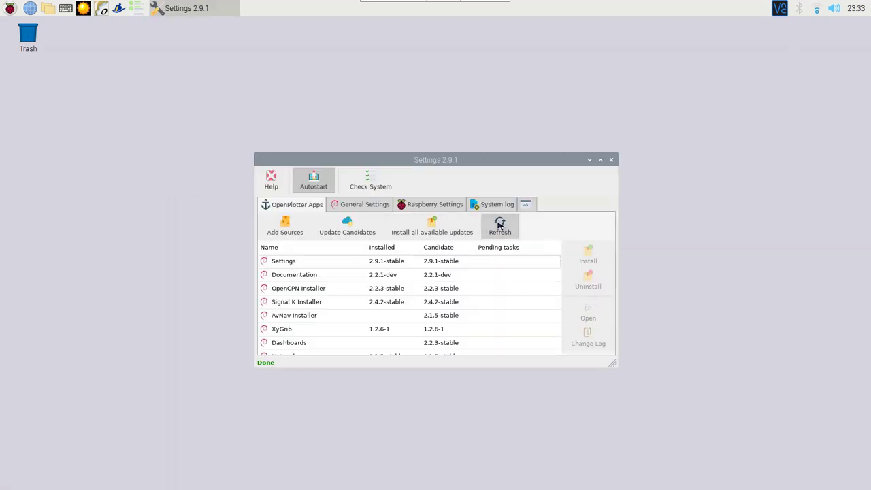
{"action": "left_click", "coordinate": [475, 302]}
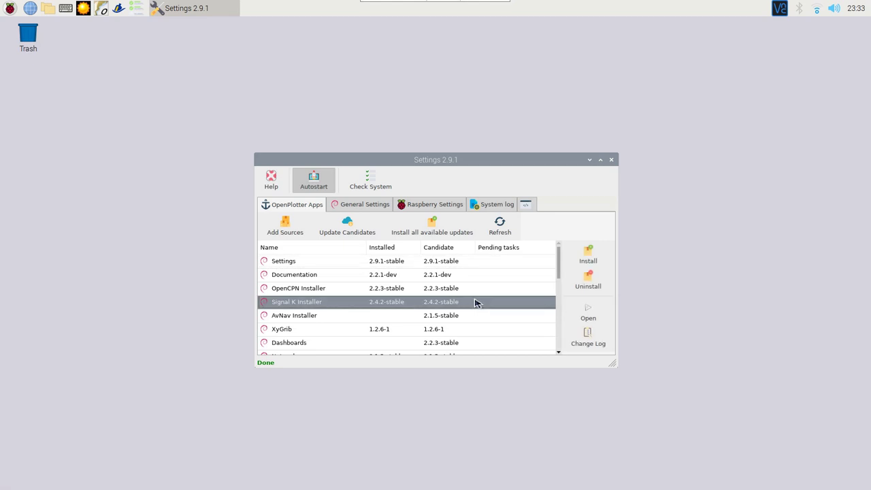
{"action": "left_click_drag", "start_coordinate": [559, 271], "coordinate": [560, 290]}
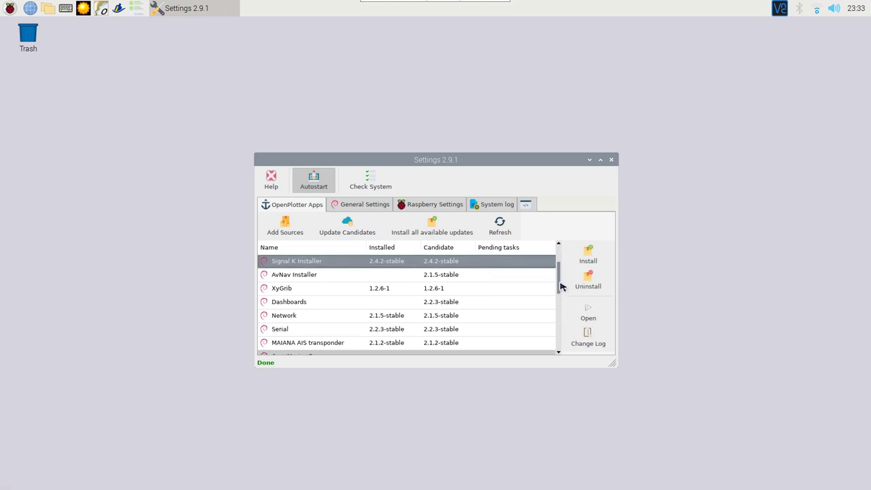
{"action": "left_click", "coordinate": [508, 303]}
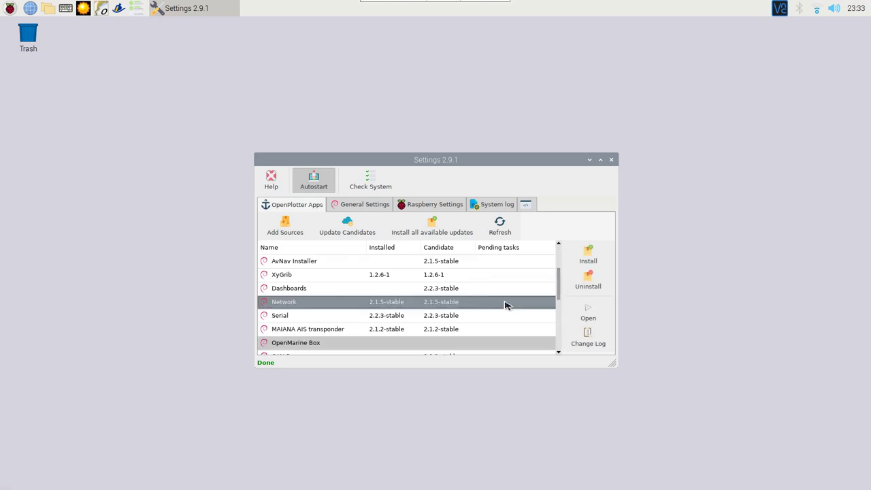
{"action": "left_click", "coordinate": [463, 317]}
{"action": "left_click", "coordinate": [465, 333]}
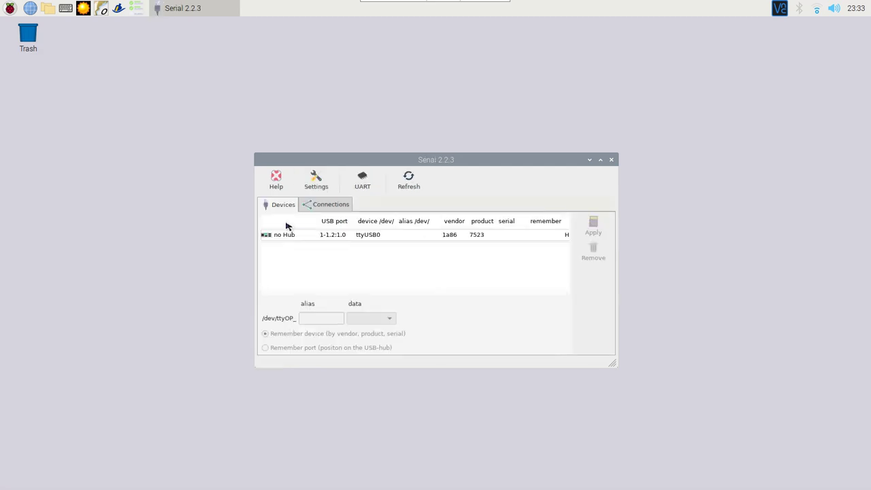
Give the ttyUSB0 device alias ais with NMEA 0183 data type and apply it.
{"action": "left_click", "coordinate": [306, 236]}
{"action": "left_click", "coordinate": [312, 319]}
{"action": "type", "text": "ais"}
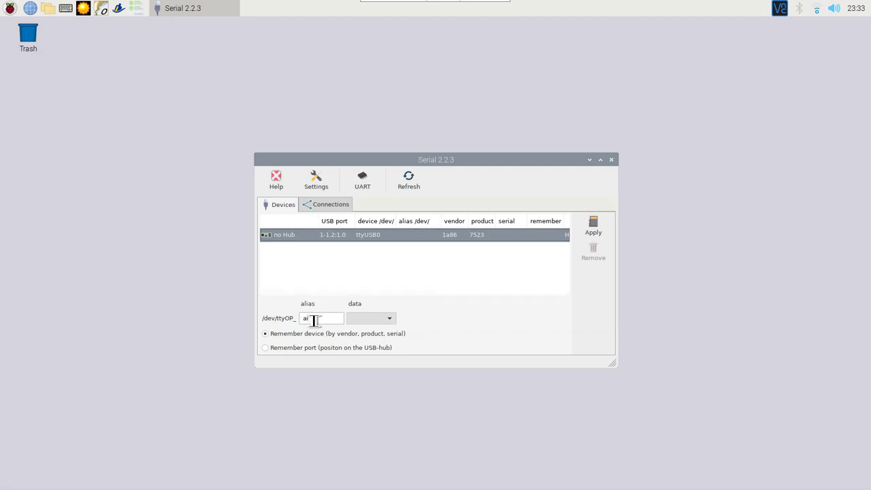
{"action": "left_click", "coordinate": [378, 318]}
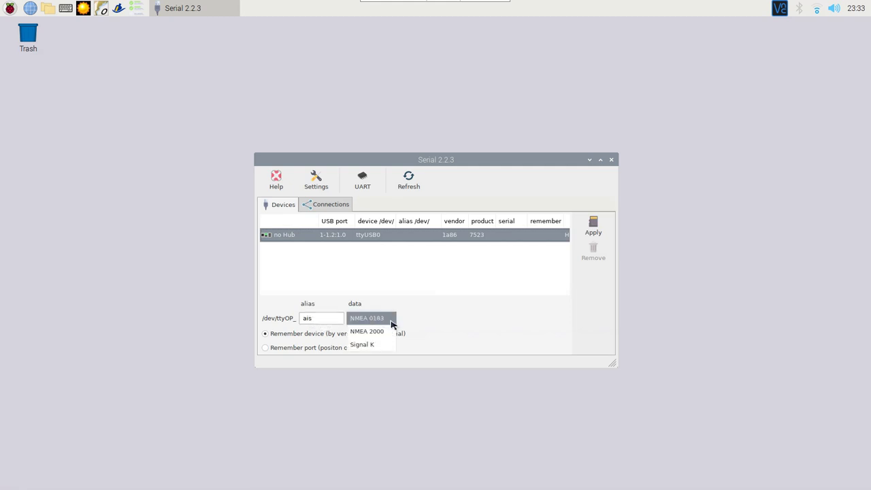
{"action": "left_click", "coordinate": [392, 323]}
{"action": "left_click", "coordinate": [594, 228]}
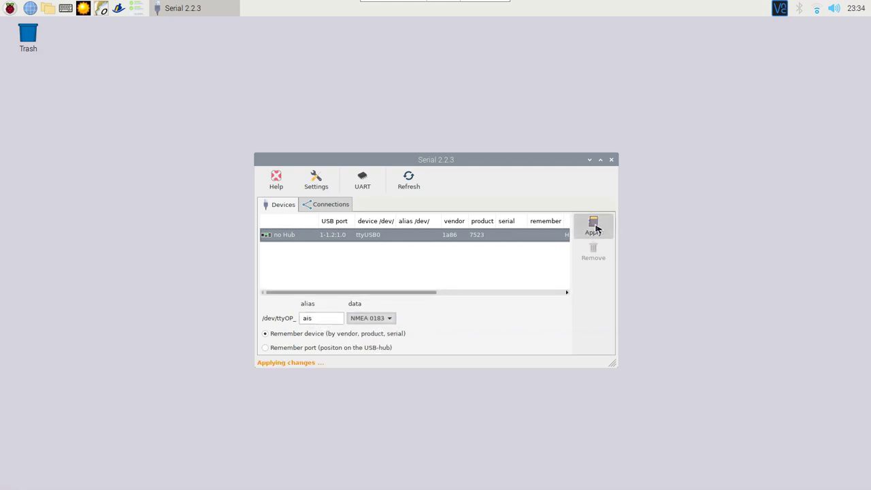
Add the ais device to Signal K automatically at 38400 baud.
{"action": "left_click", "coordinate": [336, 207]}
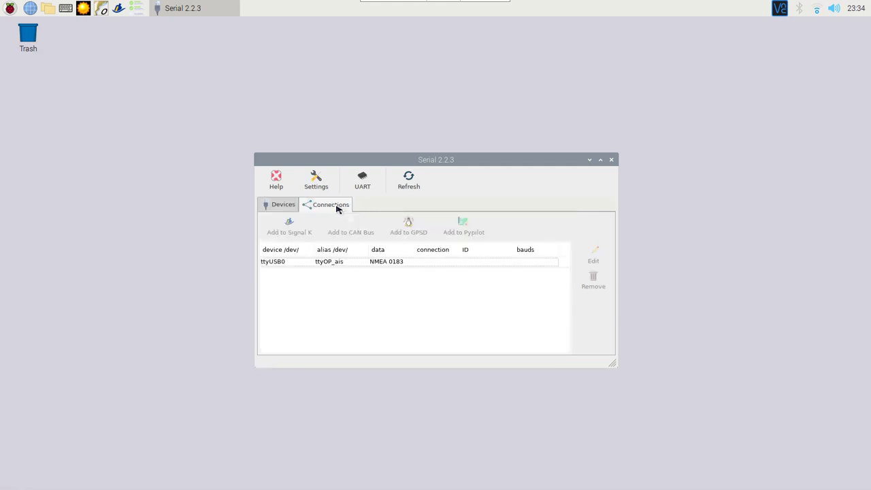
{"action": "left_click", "coordinate": [346, 264]}
{"action": "left_click", "coordinate": [292, 229]}
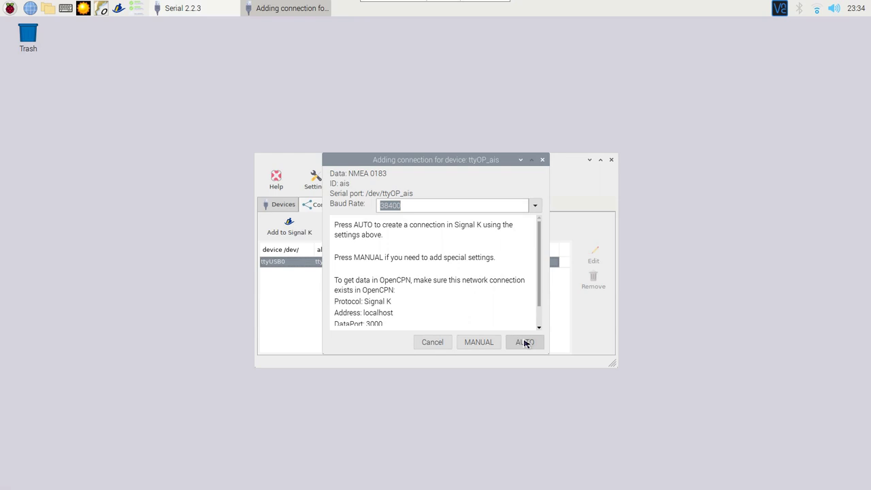
{"action": "left_click", "coordinate": [525, 342]}
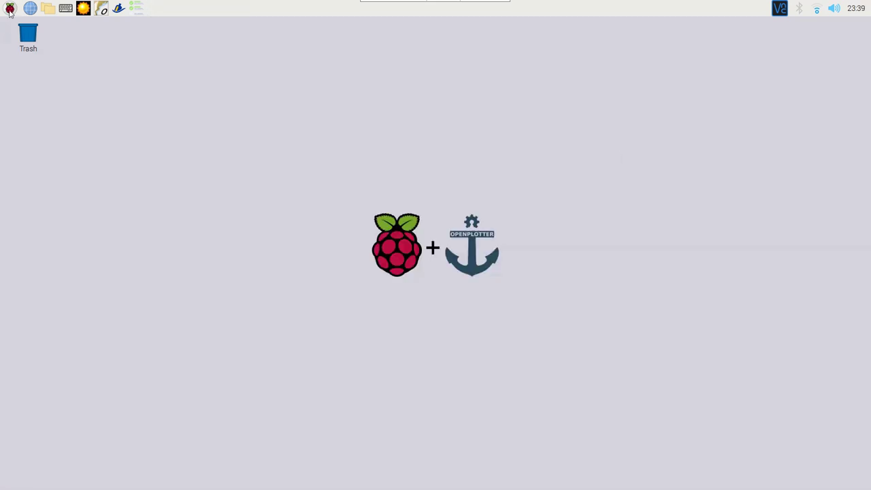
{"action": "left_click", "coordinate": [10, 8]}
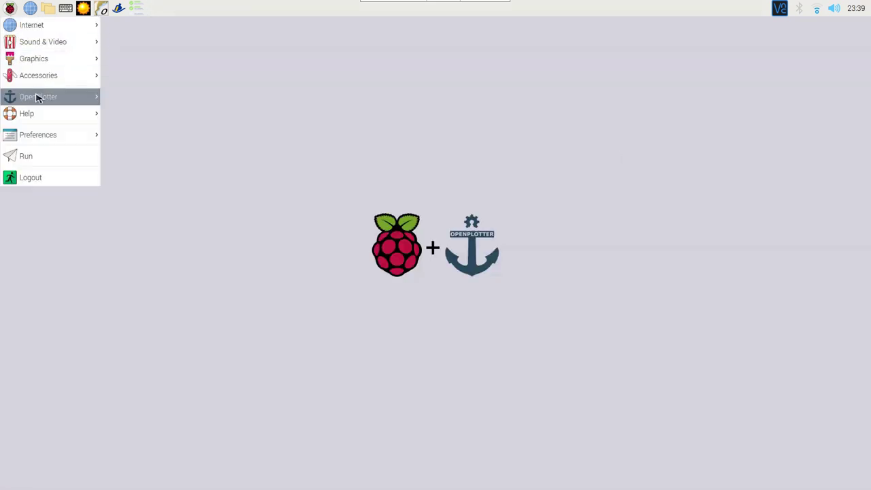
{"action": "mouse_move", "coordinate": [38, 97]}
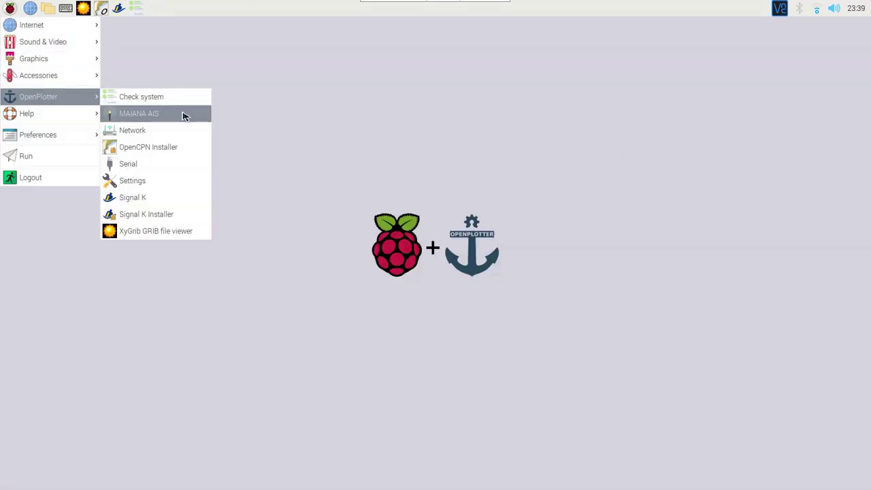
Launch the MAIANA AIS transponder tool and request Signal K approval for it.
{"action": "left_click", "coordinate": [185, 116]}
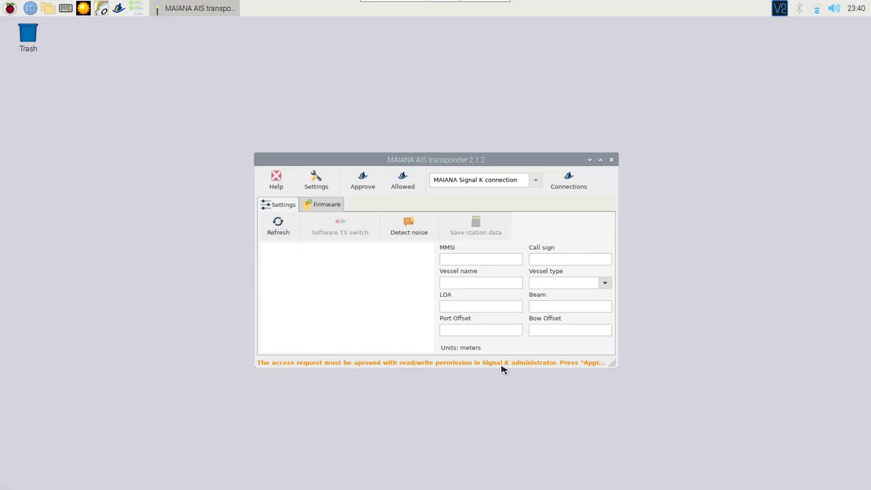
{"action": "left_click", "coordinate": [366, 184]}
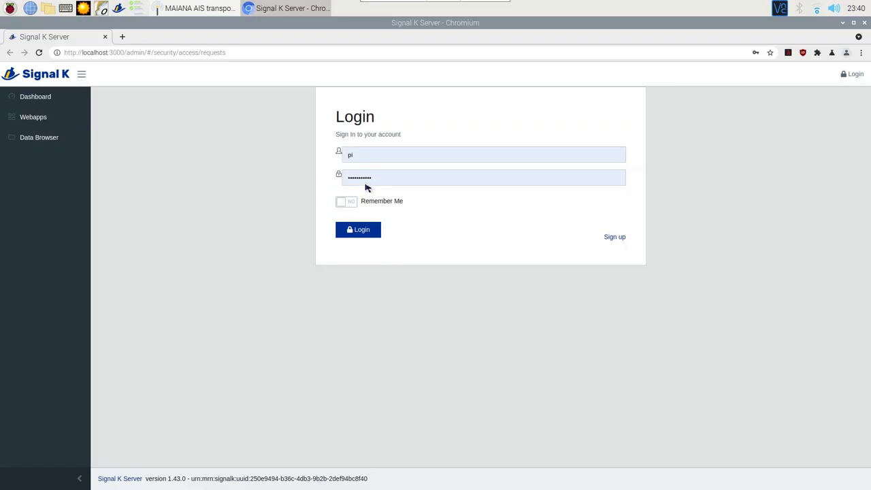
Approve the OpenPlotter MAIANA access request with Read/Write permission, then close Chromium.
{"action": "left_click", "coordinate": [366, 233]}
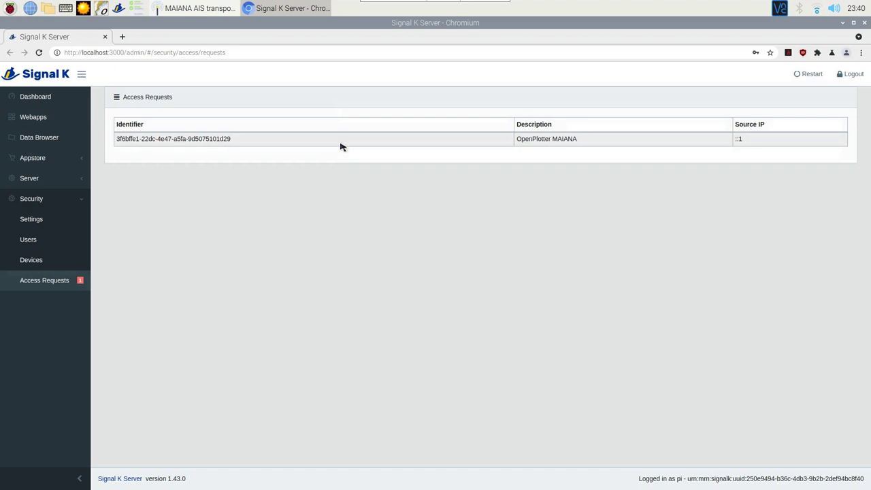
{"action": "left_click", "coordinate": [340, 145]}
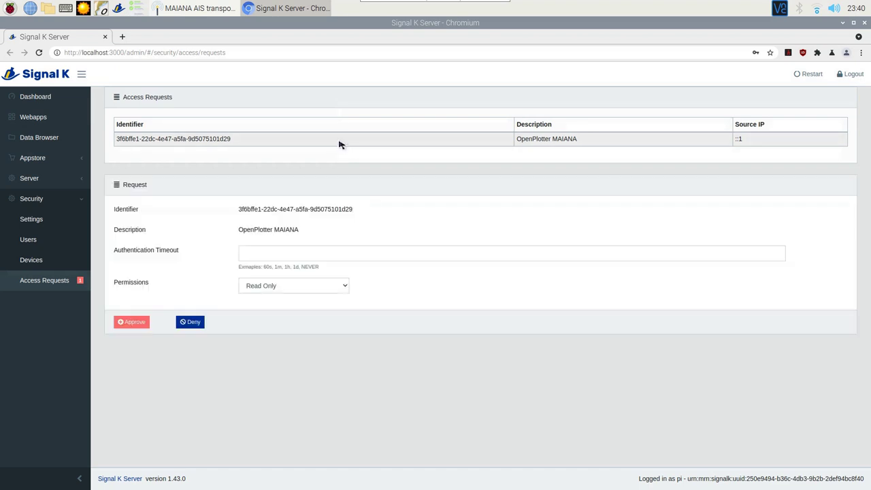
{"action": "left_click", "coordinate": [285, 288]}
{"action": "left_click", "coordinate": [276, 307]}
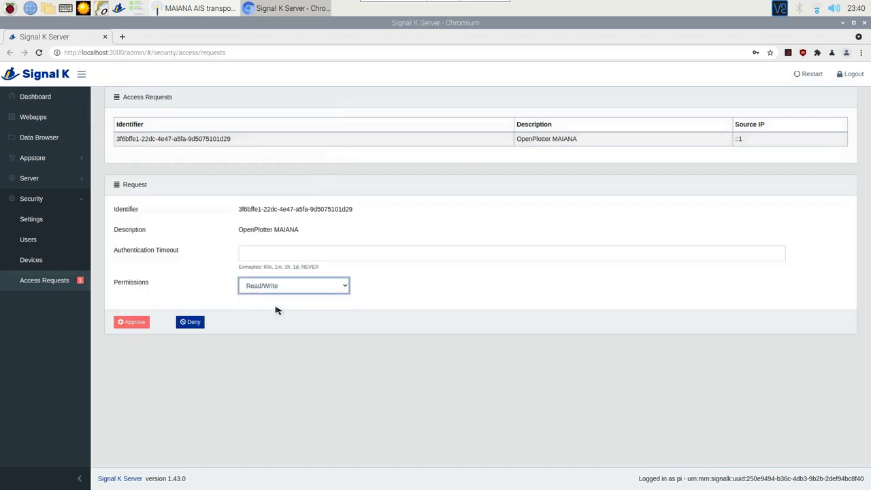
{"action": "left_click", "coordinate": [138, 324]}
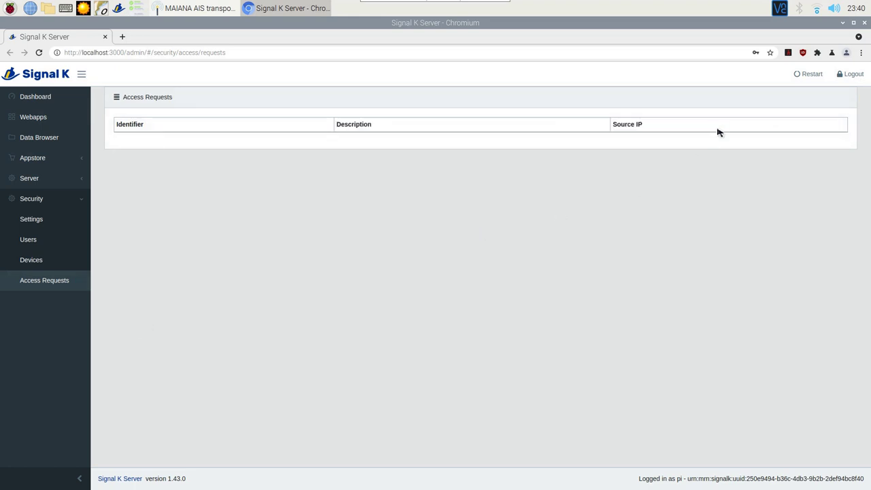
{"action": "left_click", "coordinate": [864, 24]}
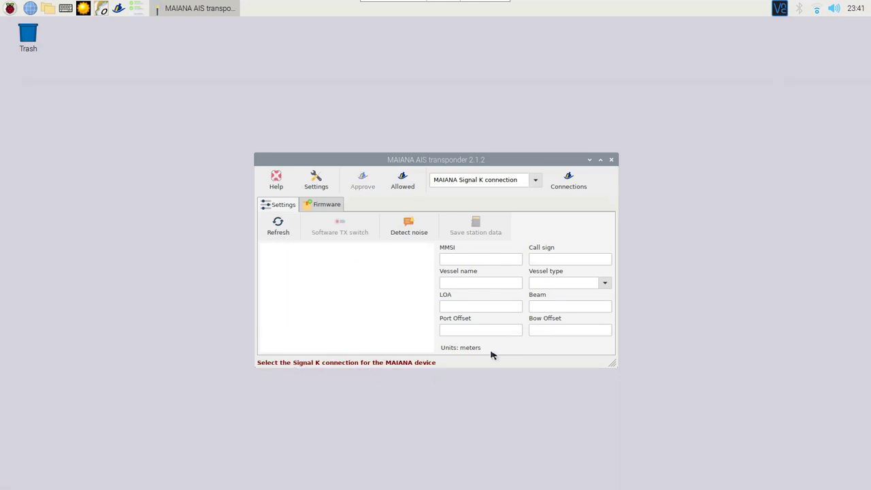
Select the ais connection for MAIANA and refresh the transponder's station data.
{"action": "left_click", "coordinate": [536, 179]}
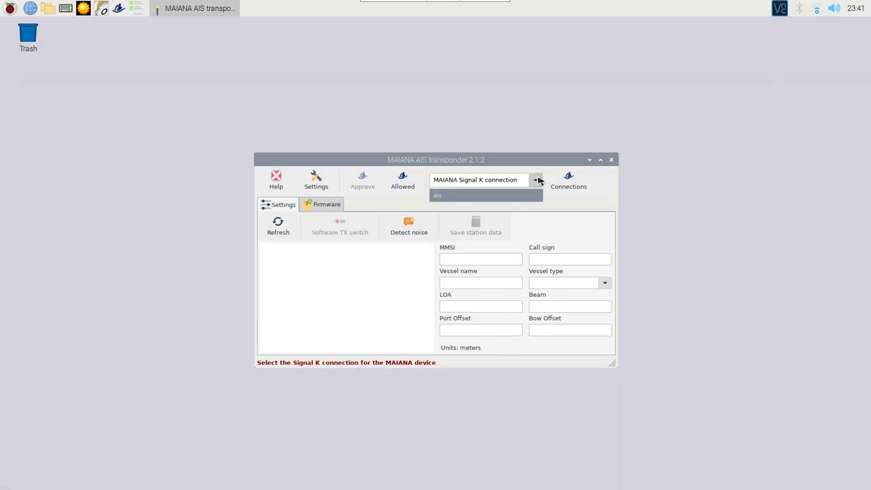
{"action": "left_click", "coordinate": [474, 197]}
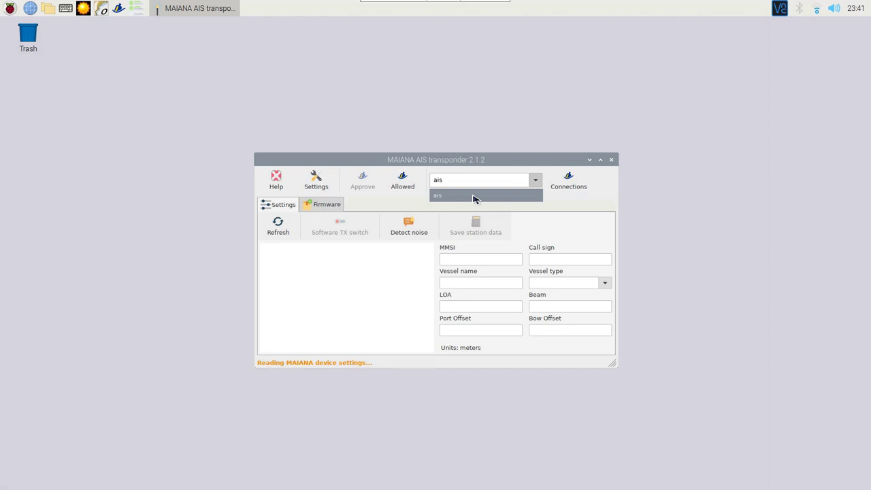
{"action": "left_click", "coordinate": [277, 227]}
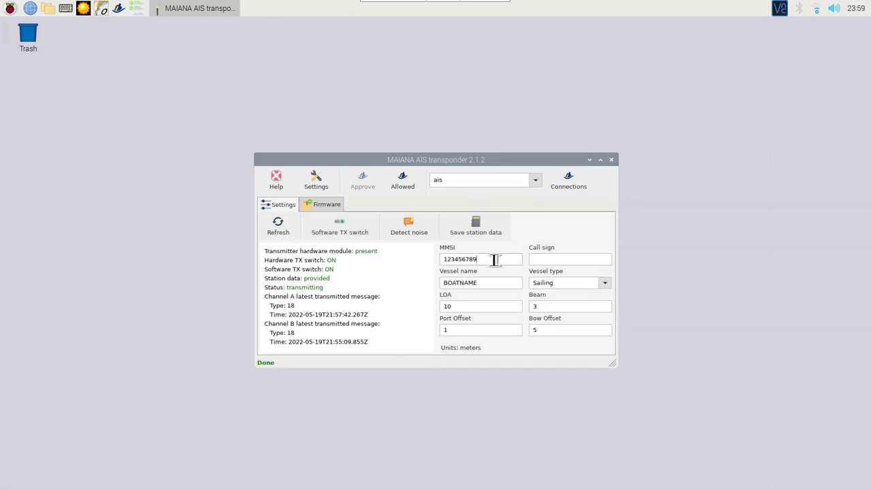
Replace the MMSI with a new number and rename the vessel to LIBERTY.
{"action": "left_click_drag", "start_coordinate": [495, 259], "coordinate": [416, 259]}
{"action": "type", "text": "32"}
{"action": "type", "text": "1654987"}
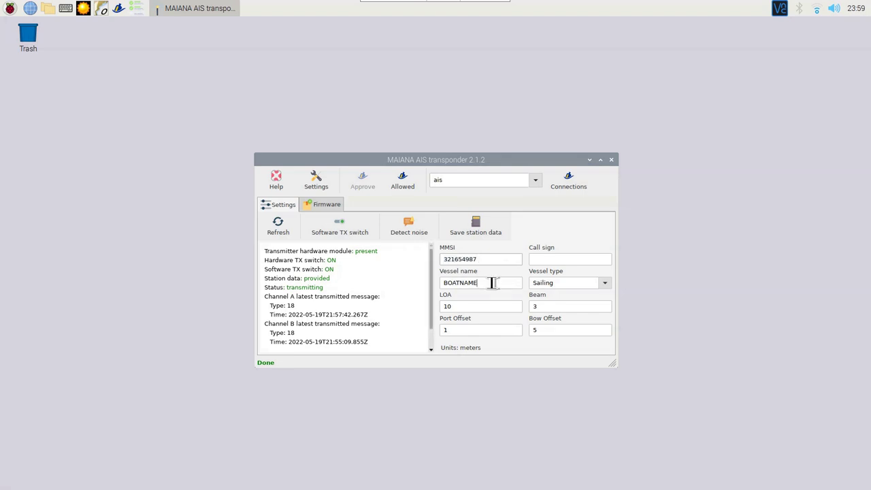
{"action": "left_click_drag", "start_coordinate": [491, 283], "coordinate": [436, 285]}
{"action": "type", "text": "LI"}
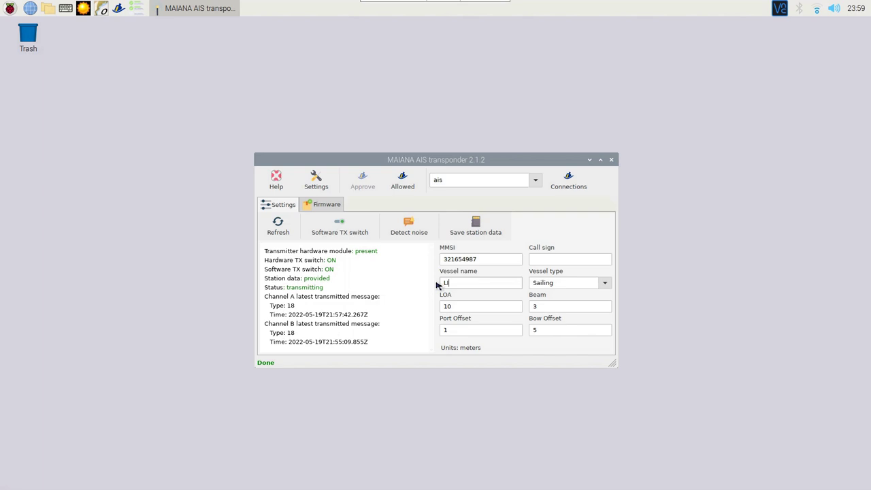
{"action": "type", "text": "BERTY"}
Set LOA to 15 and vessel type Pleasure craft, then save the station data.
{"action": "left_click_drag", "start_coordinate": [466, 308], "coordinate": [431, 307]}
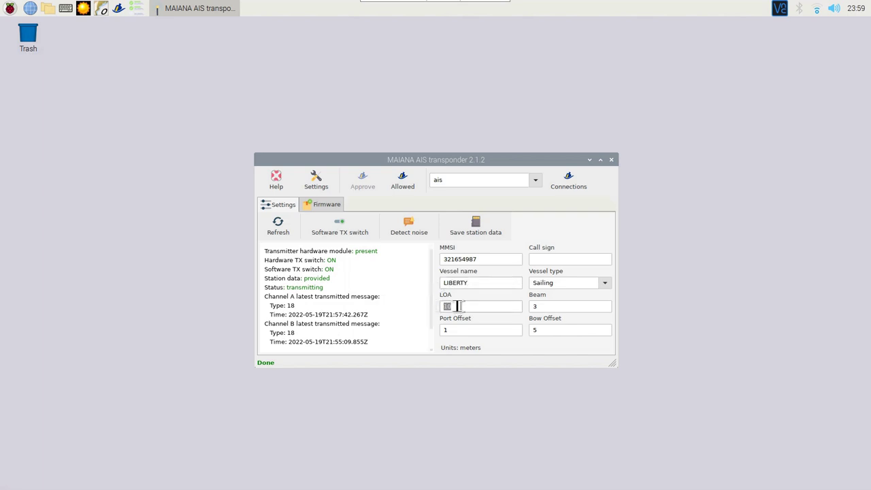
{"action": "type", "text": "15"}
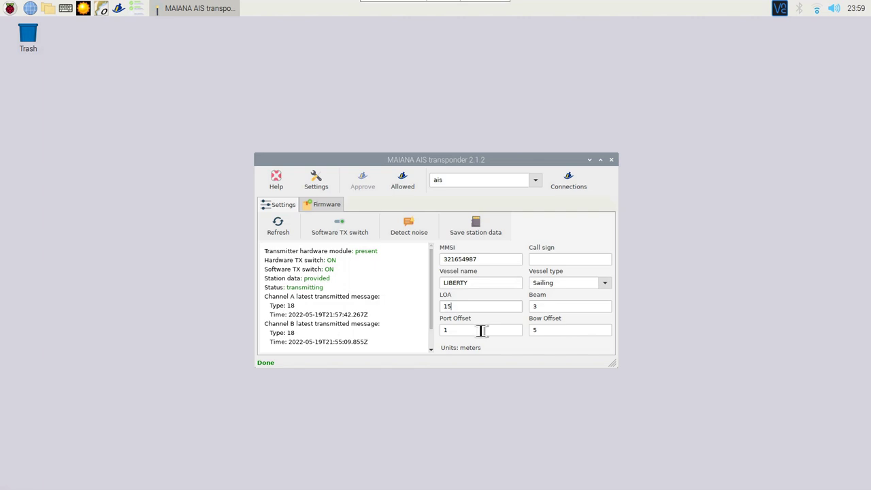
{"action": "left_click", "coordinate": [603, 282]}
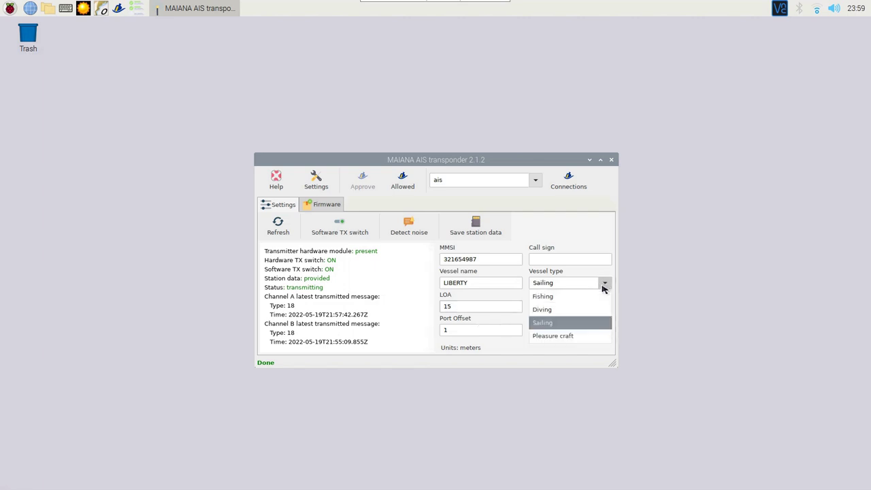
{"action": "left_click", "coordinate": [552, 336]}
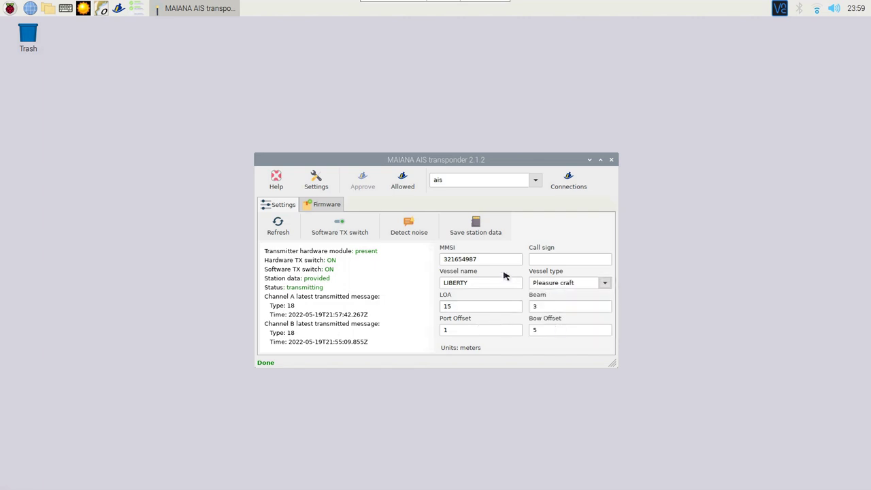
{"action": "left_click", "coordinate": [474, 232]}
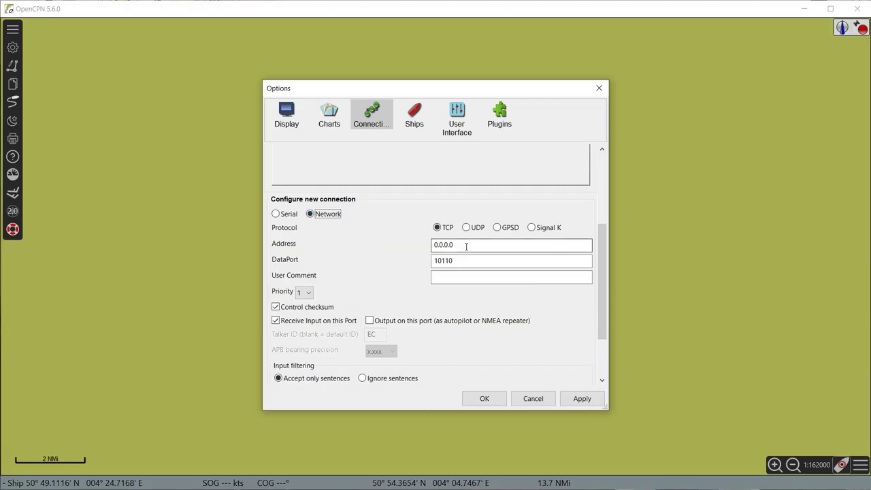
Apply a TCP input at address 10.10.10.1 and show the NMEA debug window.
{"action": "left_click_drag", "start_coordinate": [466, 246], "coordinate": [386, 247]}
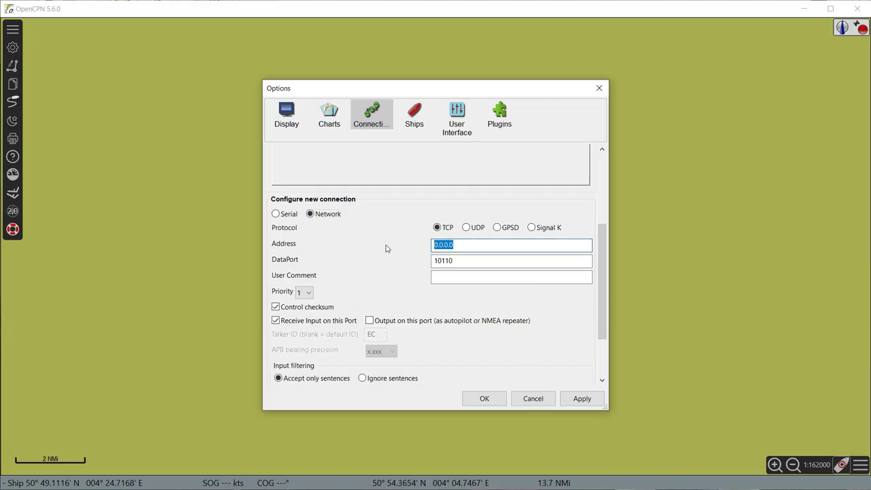
{"action": "type", "text": "10.10.1"}
{"action": "type", "text": "0.1"}
{"action": "left_click", "coordinate": [577, 398]}
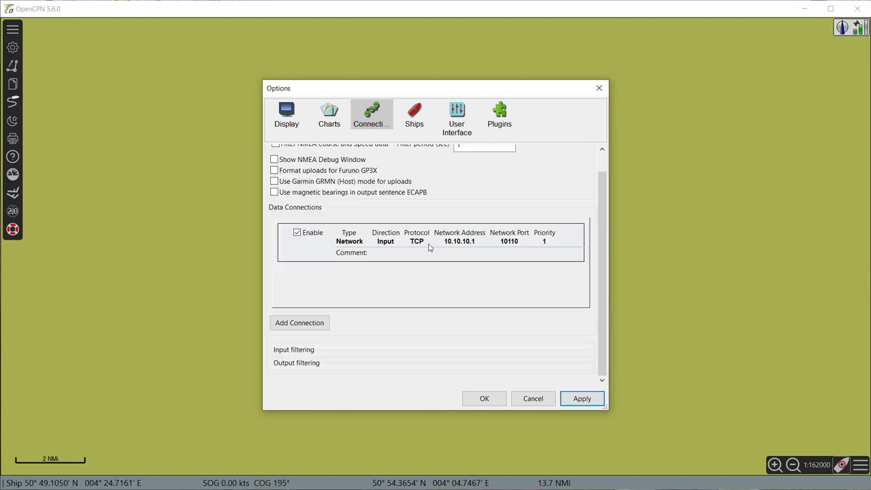
{"action": "left_click", "coordinate": [330, 161]}
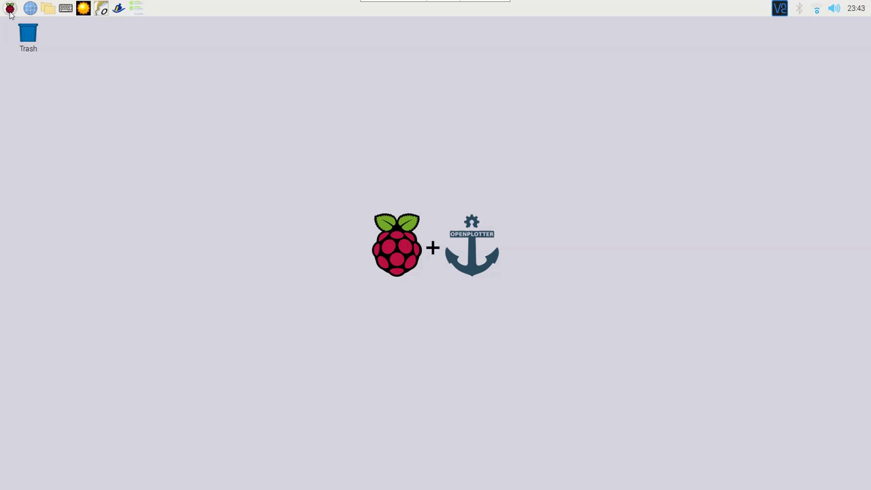
Switch OpenPlotter's Network access point mode to AP and Station.
{"action": "left_click", "coordinate": [10, 9]}
{"action": "mouse_move", "coordinate": [38, 97]}
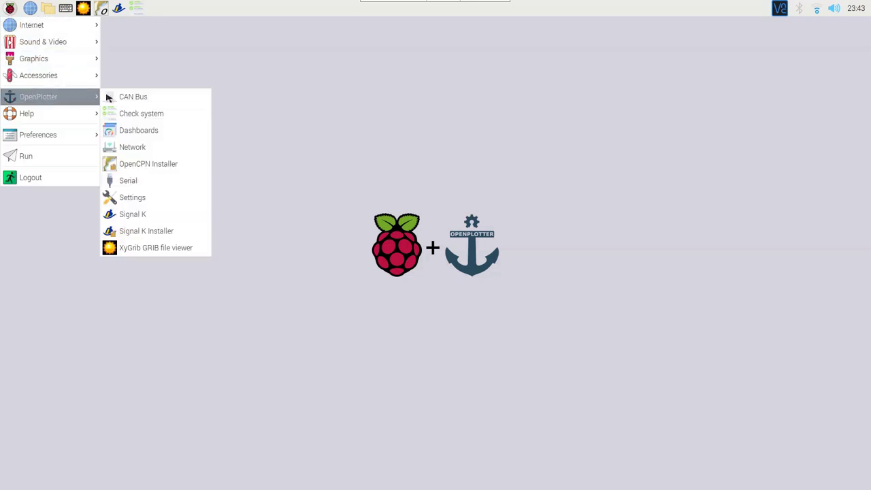
{"action": "left_click", "coordinate": [168, 149]}
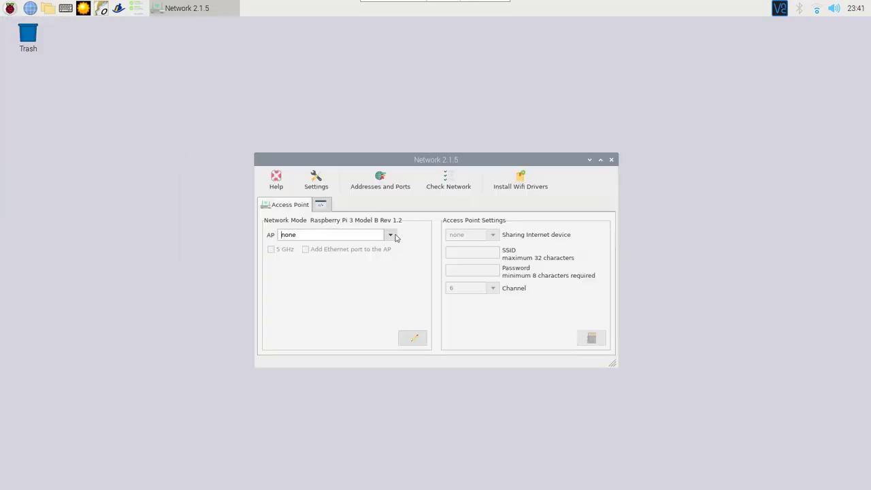
{"action": "left_click", "coordinate": [390, 235]}
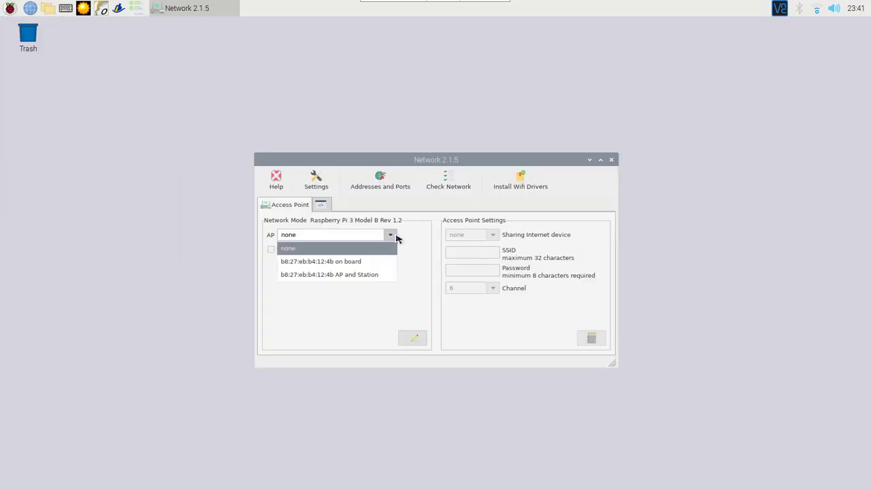
{"action": "left_click", "coordinate": [385, 275]}
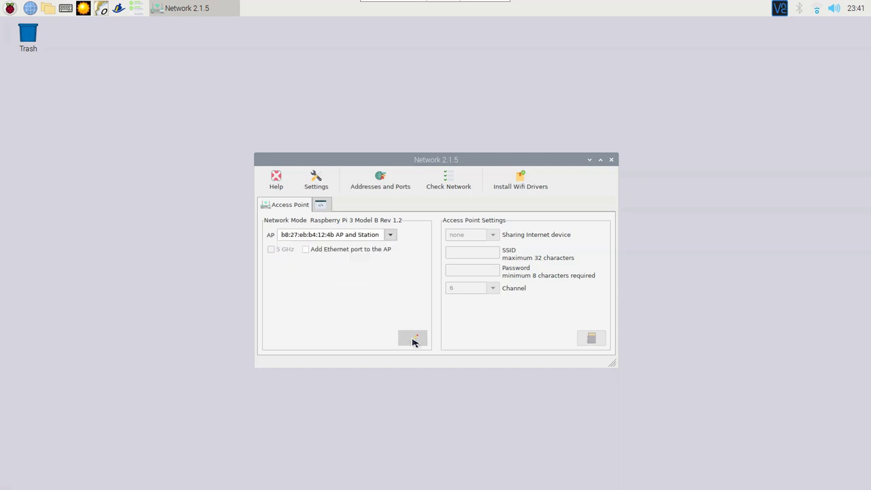
{"action": "left_click", "coordinate": [412, 339]}
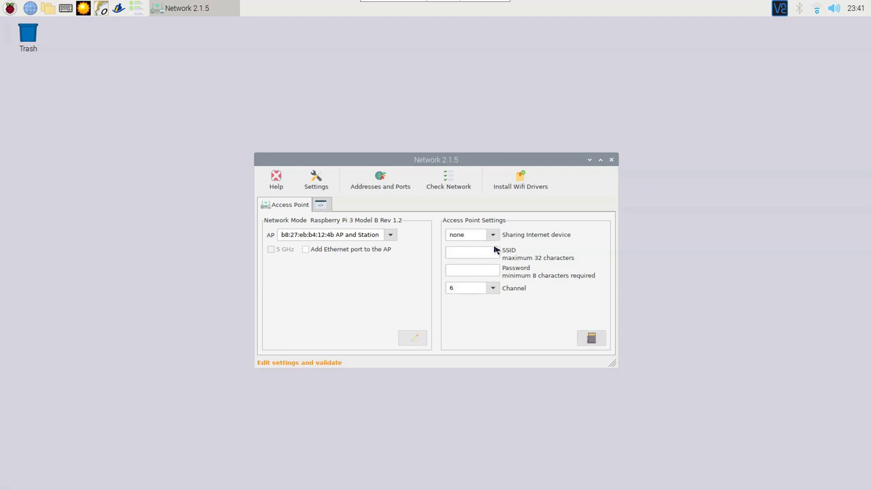
Set sharing to auto, SSID boatwifi with the Wi-Fi password, save and confirm reboot.
{"action": "left_click", "coordinate": [495, 235]}
{"action": "left_click", "coordinate": [472, 262]}
{"action": "type", "text": "bo"}
{"action": "type", "text": "atwi"}
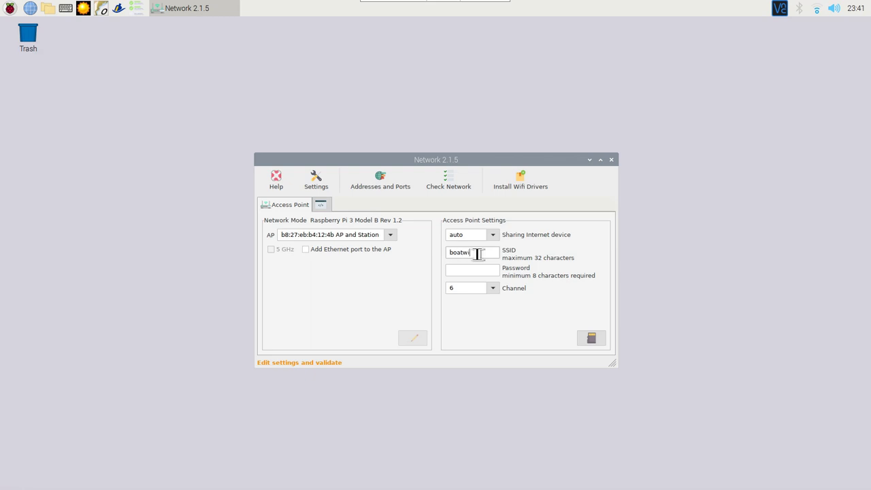
{"action": "type", "text": "fi"}
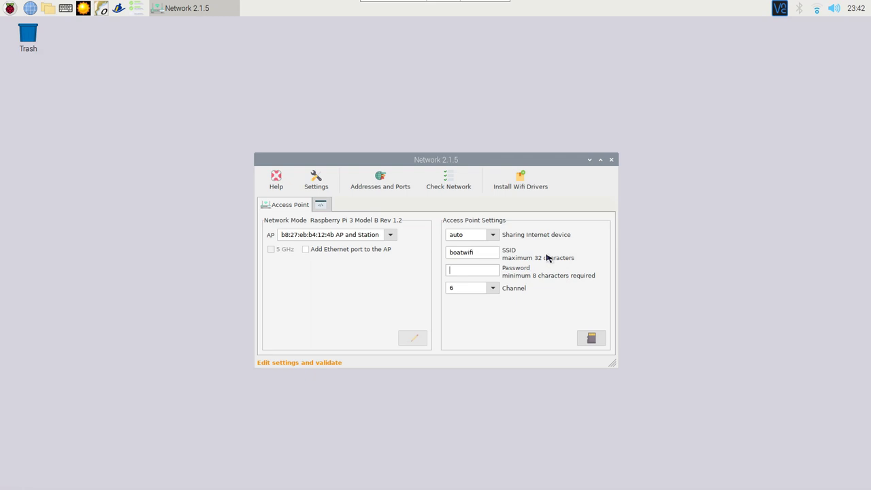
{"action": "type", "text": "**********"}
{"action": "left_click", "coordinate": [590, 338]}
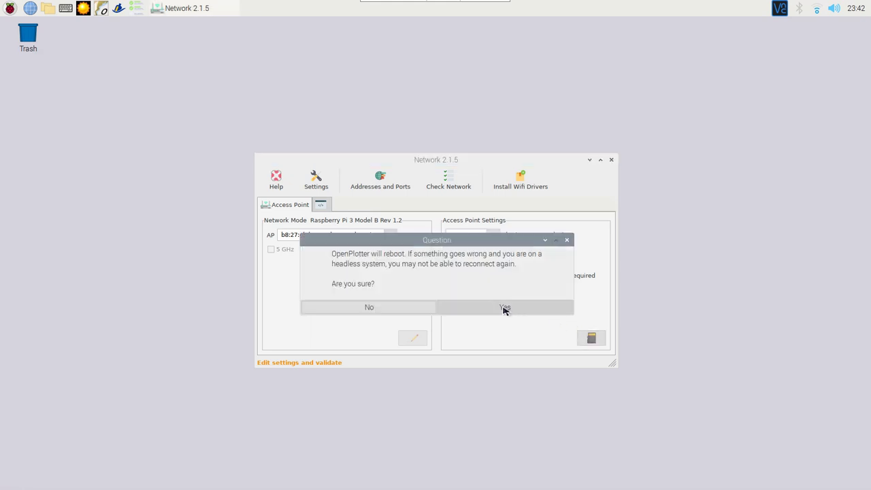
{"action": "left_click", "coordinate": [504, 308]}
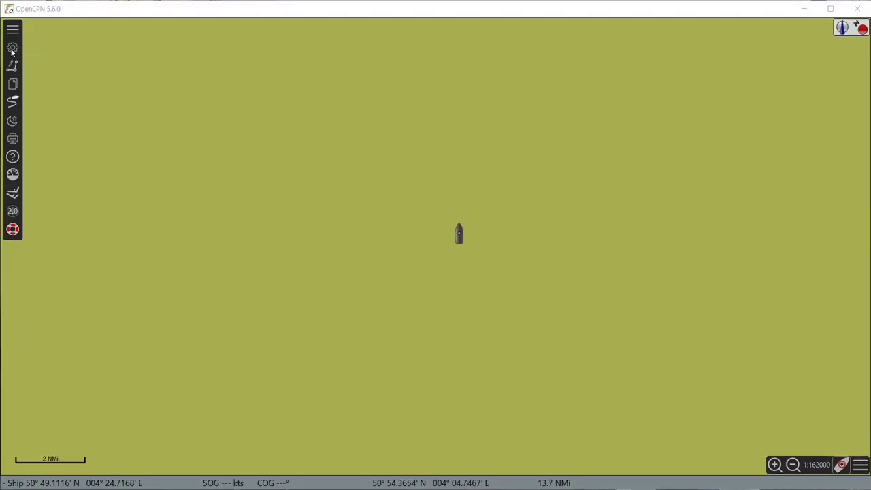
Add a new network TCP connection from 10.10.10.1 on port 10110.
{"action": "left_click", "coordinate": [12, 49]}
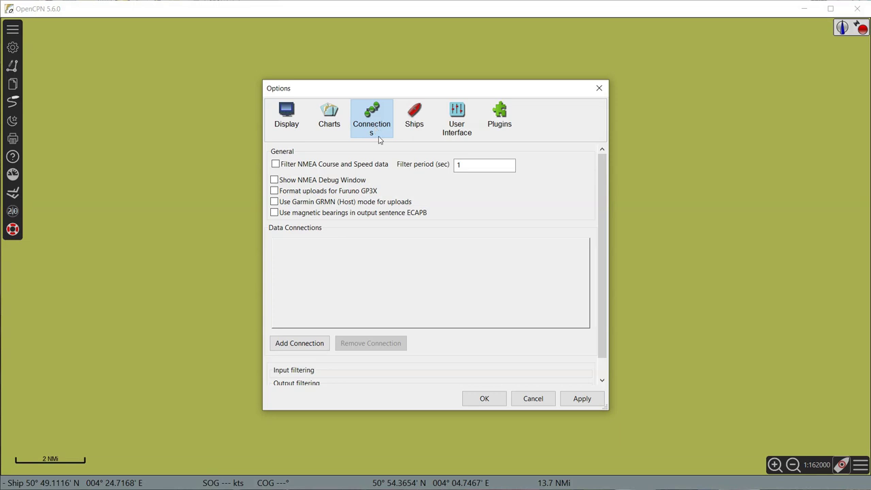
{"action": "left_click", "coordinate": [312, 342]}
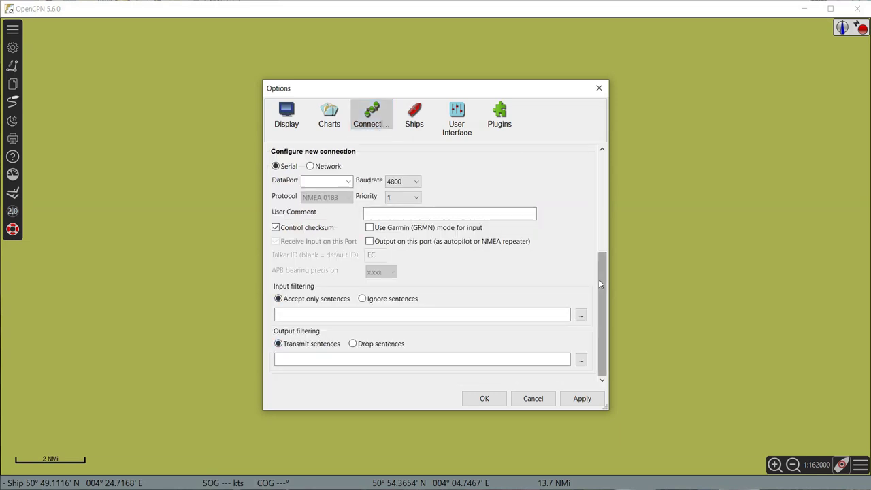
{"action": "scroll", "coordinate": [599, 286], "scroll_direction": "up", "scroll_amount": 2}
{"action": "left_click", "coordinate": [323, 213]}
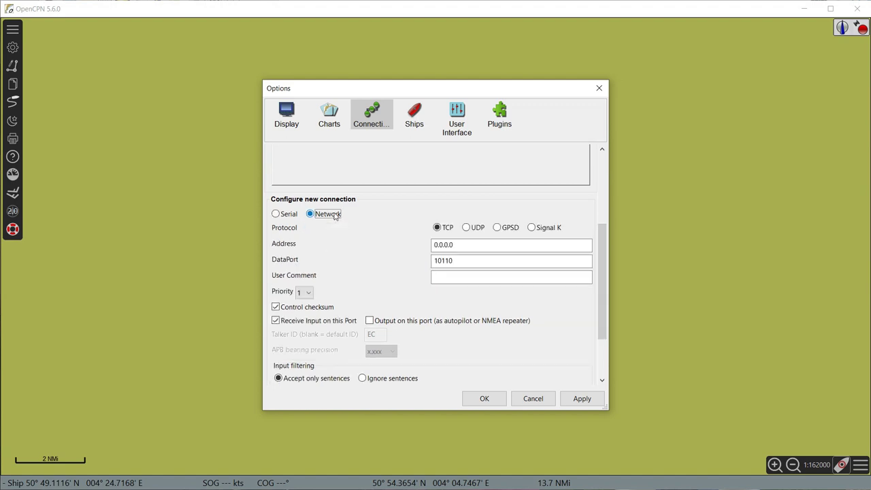
{"action": "type", "text": "1"}
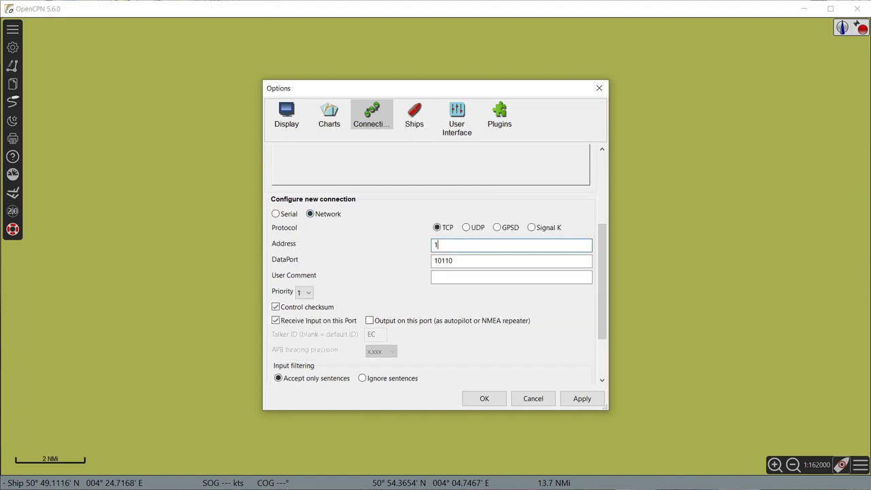
{"action": "type", "text": "0.10.10"}
{"action": "type", "text": ".1"}
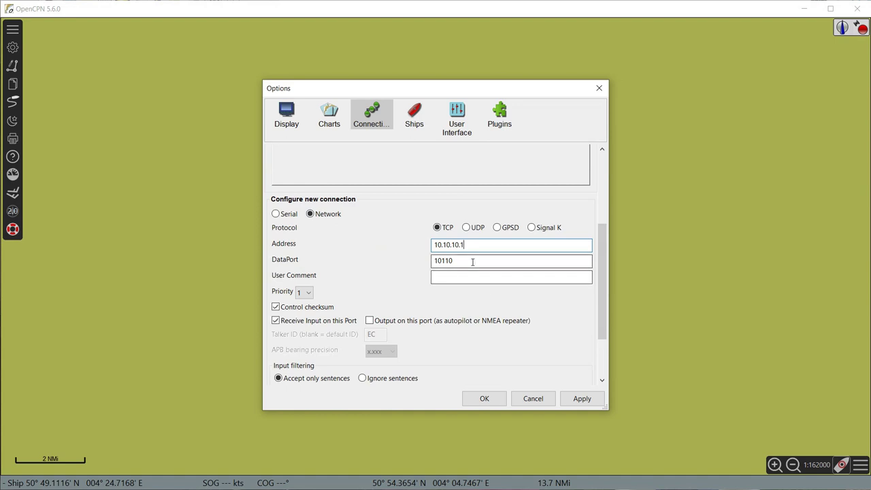
{"action": "left_click", "coordinate": [470, 258]}
{"action": "left_click", "coordinate": [448, 228]}
Apply the TCP connection, enable the NMEA debug window, and move Options aside.
{"action": "left_click", "coordinate": [568, 398]}
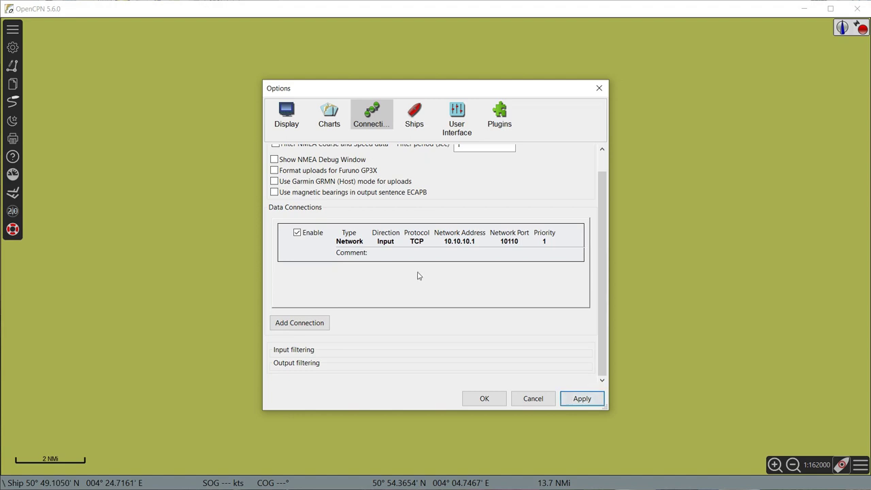
{"action": "left_click", "coordinate": [325, 159]}
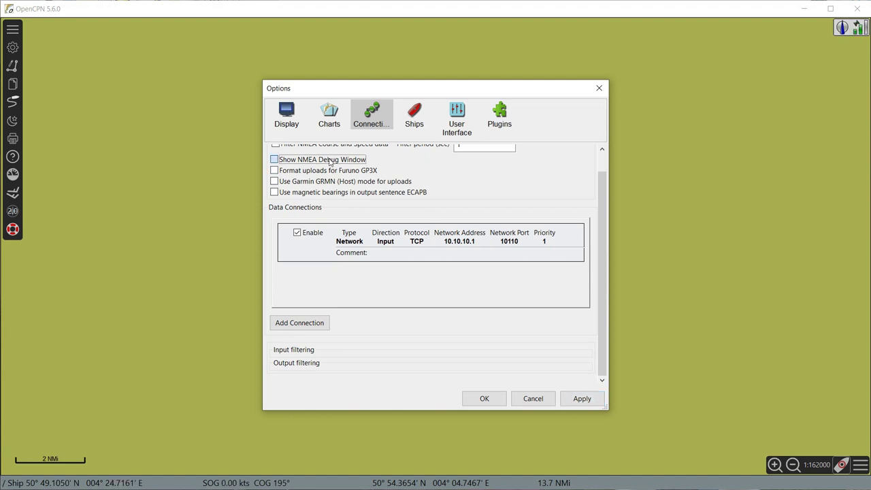
{"action": "left_click_drag", "start_coordinate": [317, 88], "coordinate": [436, 98]}
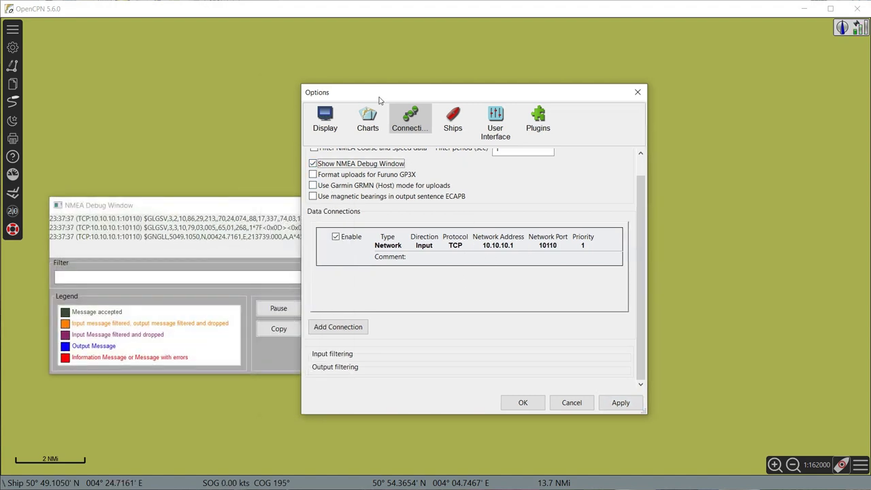